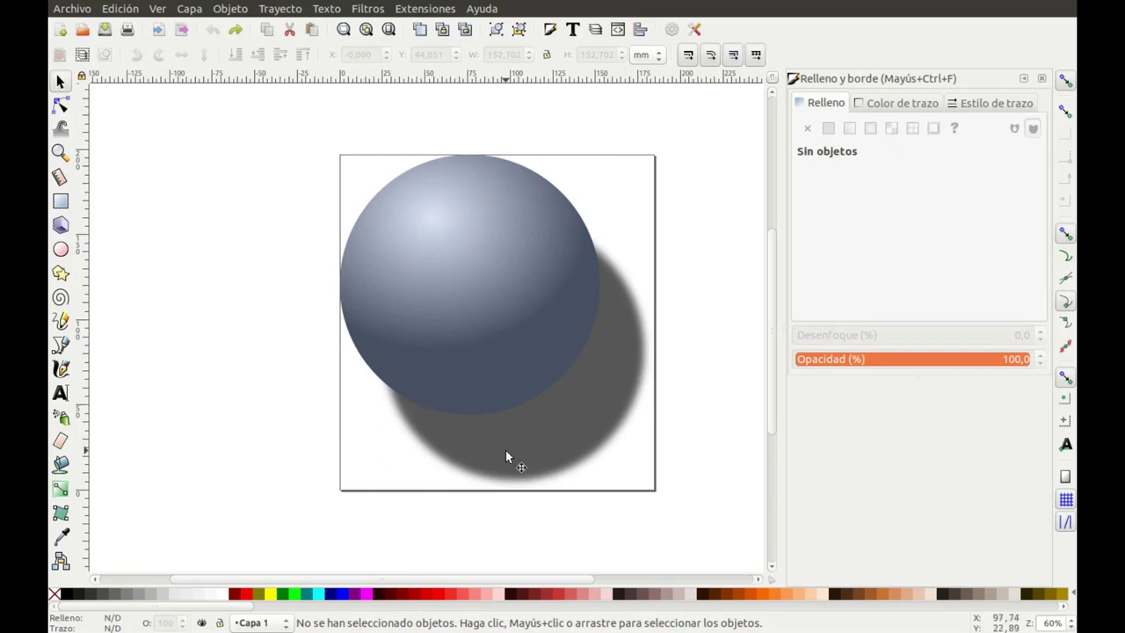
Create a new blank document, replacing the finished sphere drawing.
{"action": "key", "text": "ctrl+n"}
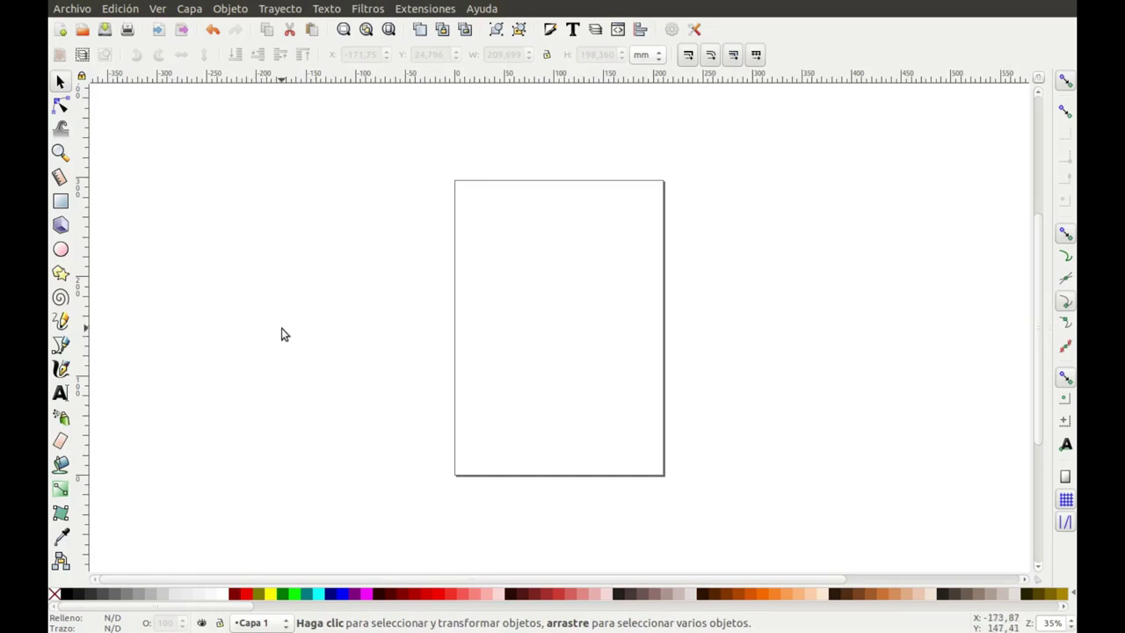
Draw a dark red ellipse of about 105.8 × 108.9 mm radii left of the page.
{"action": "left_click", "coordinate": [62, 251]}
{"action": "mouse_move", "coordinate": [254, 239]}
{"action": "left_mouse_down"}
{"action": "mouse_move", "coordinate": [297, 299]}
{"action": "mouse_move", "coordinate": [423, 407]}
{"action": "mouse_move", "coordinate": [417, 395]}
{"action": "mouse_move", "coordinate": [469, 459]}
{"action": "left_mouse_up"}
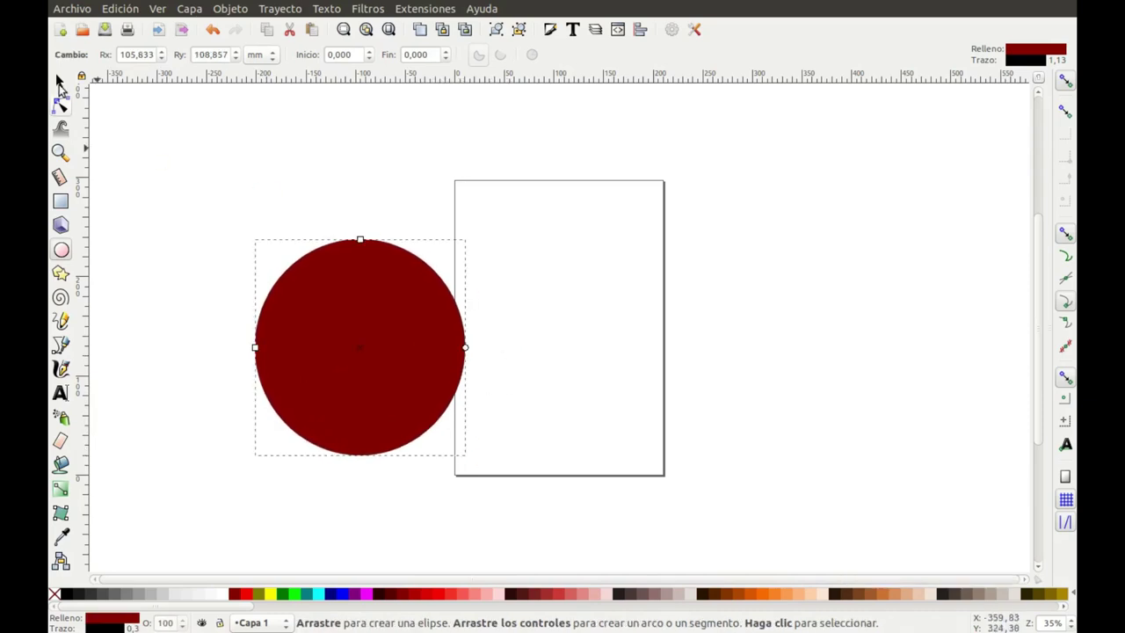
{"action": "left_click", "coordinate": [60, 81]}
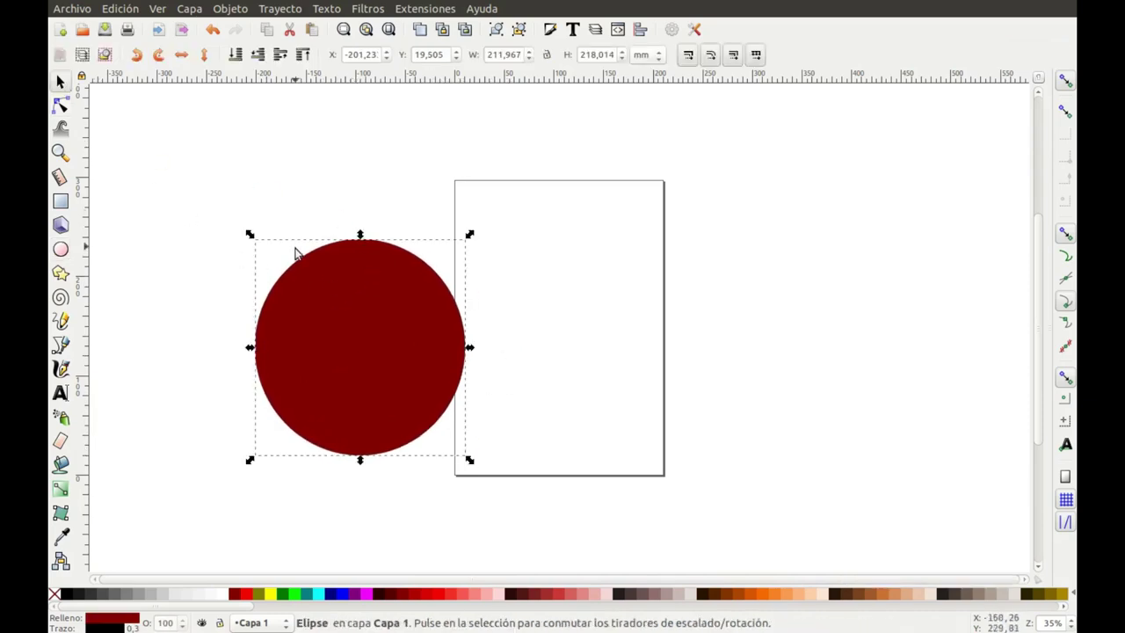
Open Fill and Stroke, then remove and restore the circle's flat dark red fill.
{"action": "left_click", "coordinate": [229, 9]}
{"action": "left_click", "coordinate": [246, 67]}
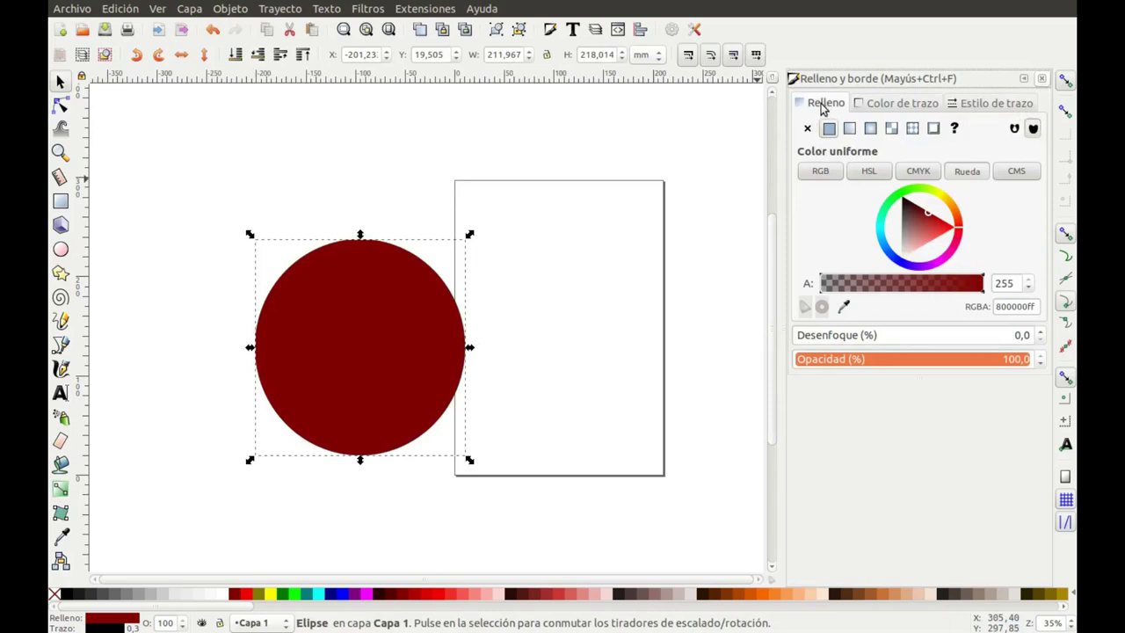
{"action": "left_click", "coordinate": [983, 104]}
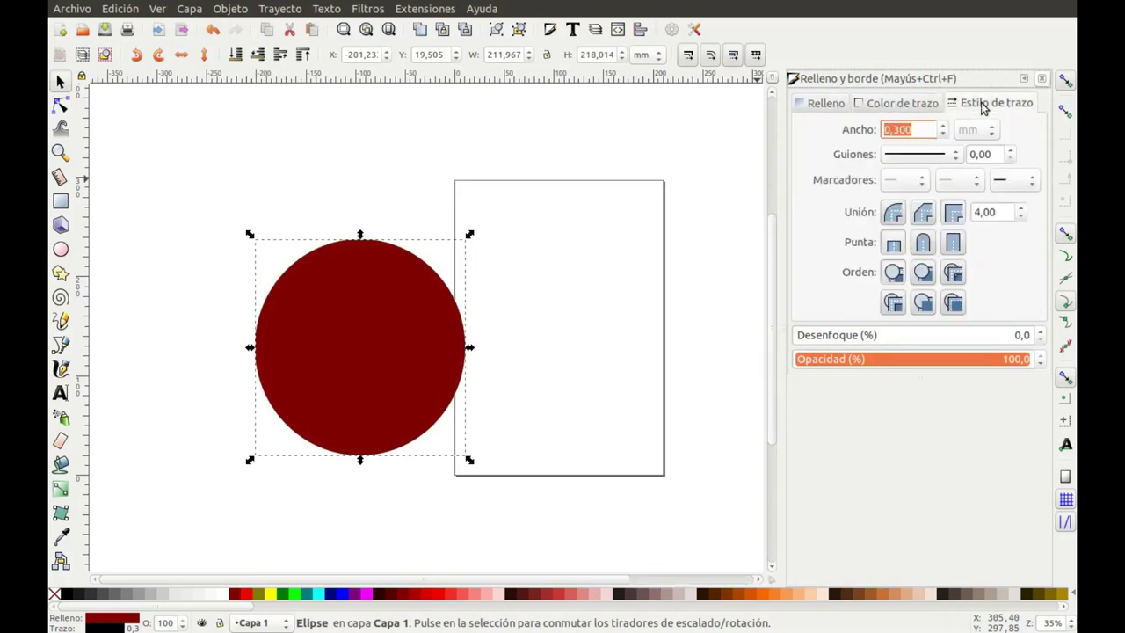
{"action": "left_click", "coordinate": [819, 104]}
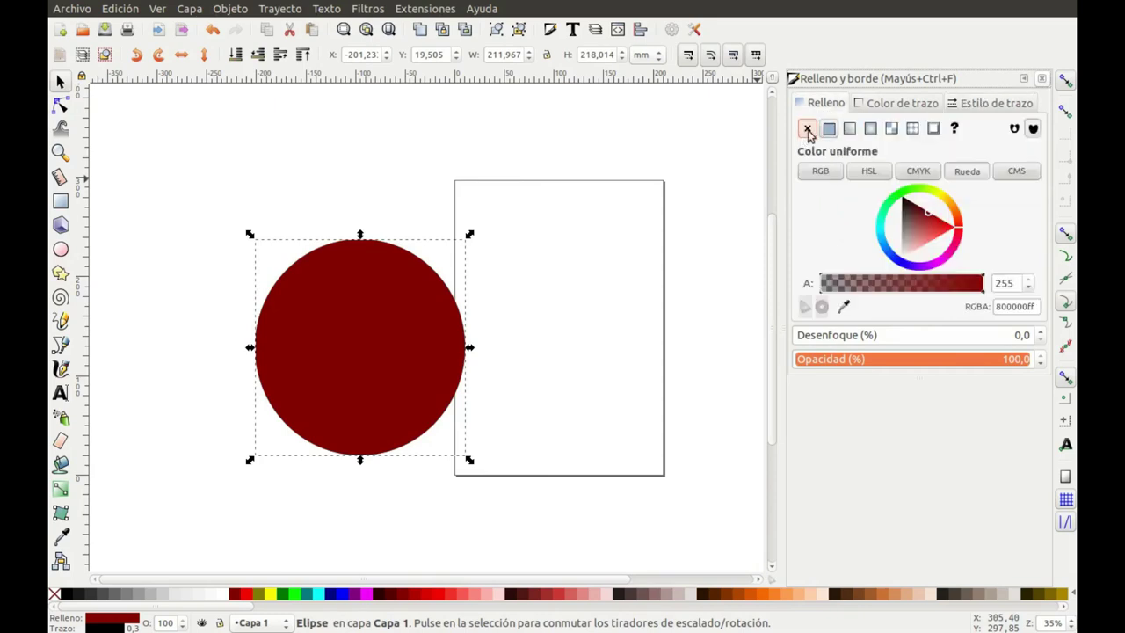
{"action": "left_click", "coordinate": [808, 129]}
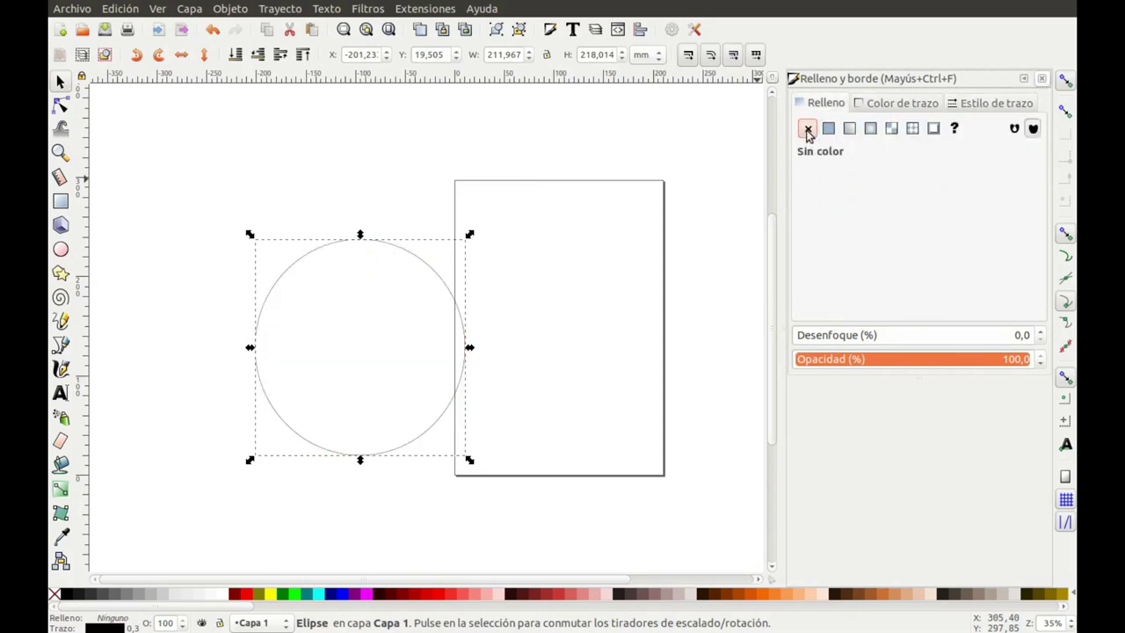
{"action": "left_click", "coordinate": [829, 129]}
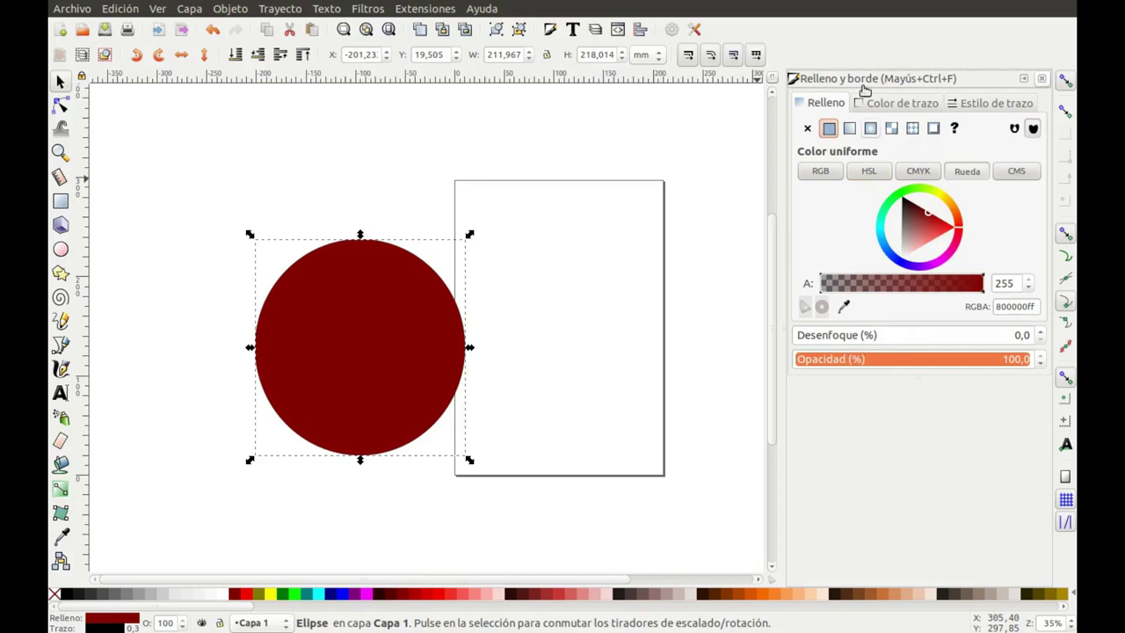
Try a flat black outline 11,900 wide, then remove it, leaving no stroke.
{"action": "left_click", "coordinate": [897, 105]}
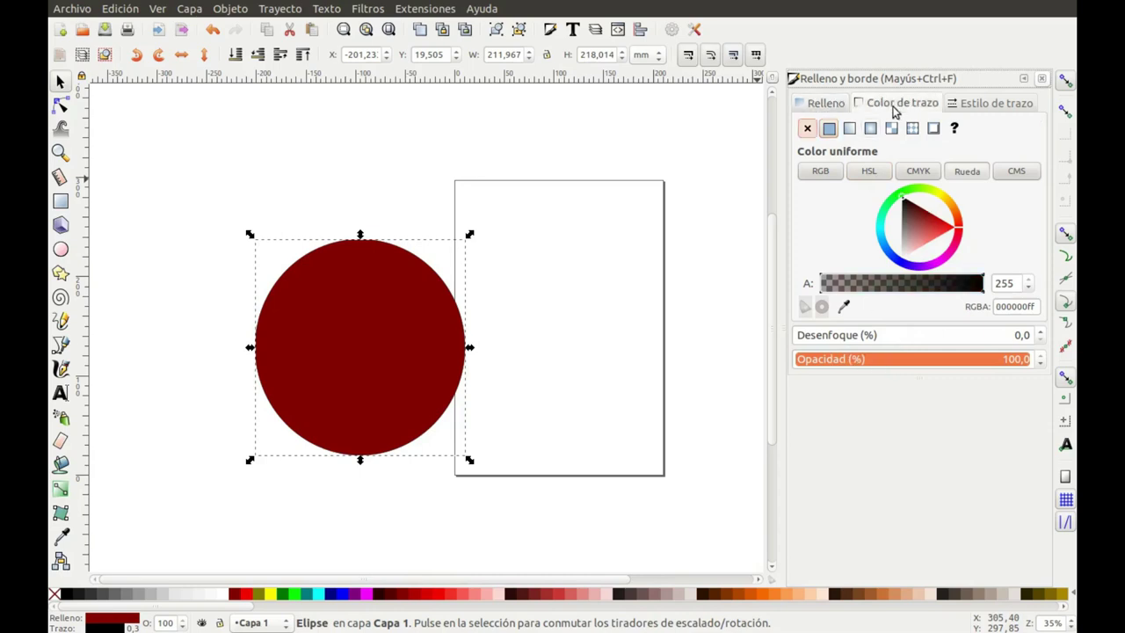
{"action": "left_click", "coordinate": [808, 130]}
{"action": "left_click", "coordinate": [829, 128]}
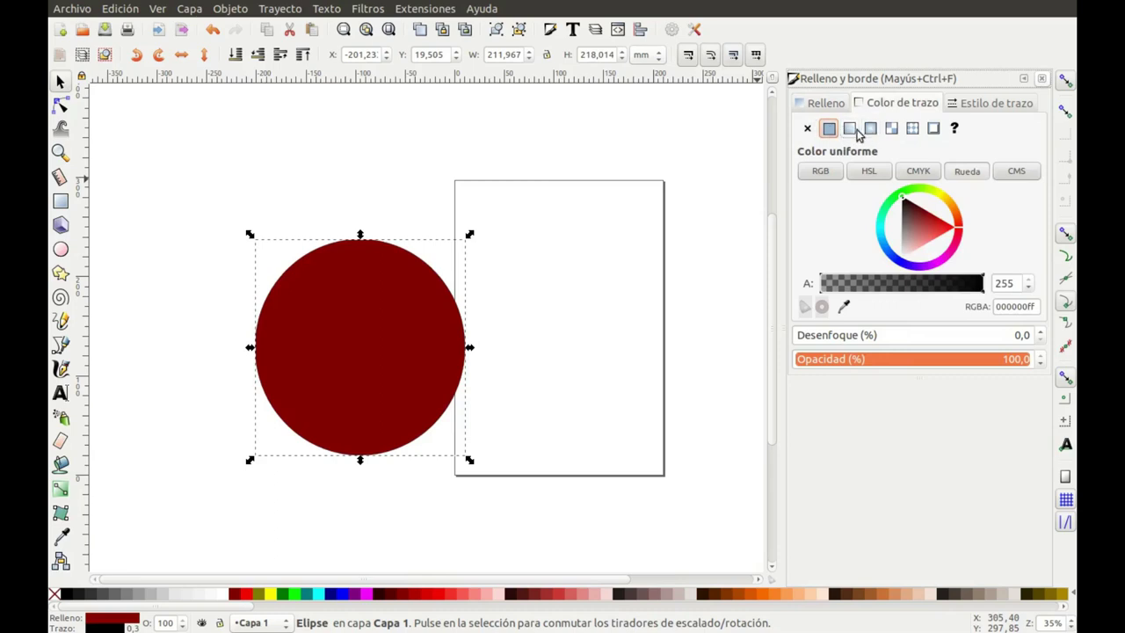
{"action": "left_click", "coordinate": [967, 104]}
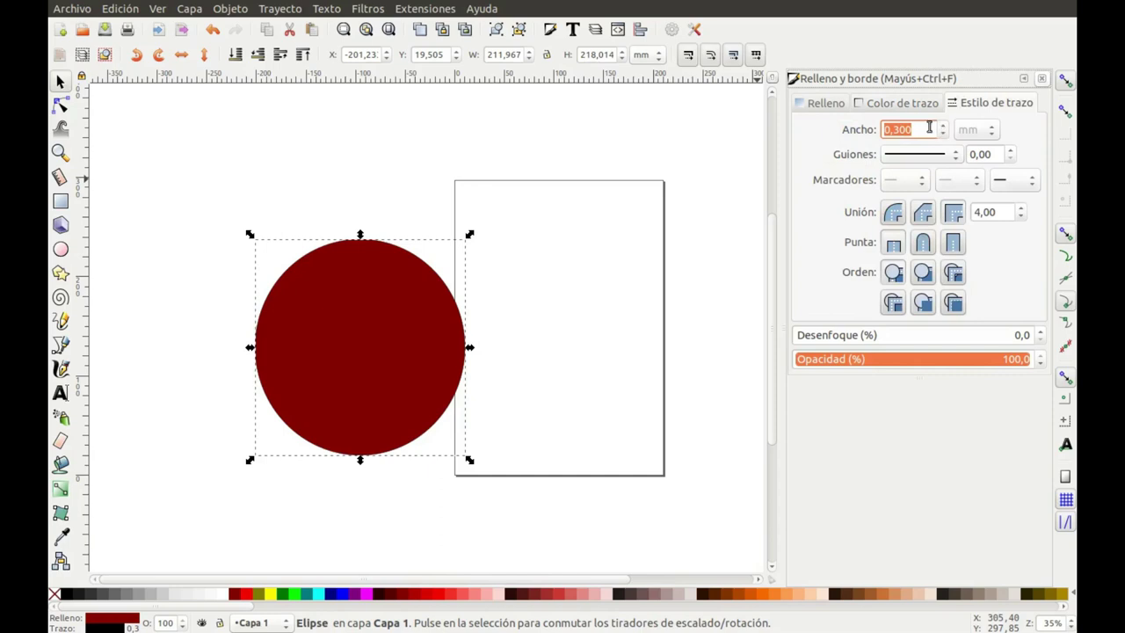
{"action": "left_click", "coordinate": [943, 125]}
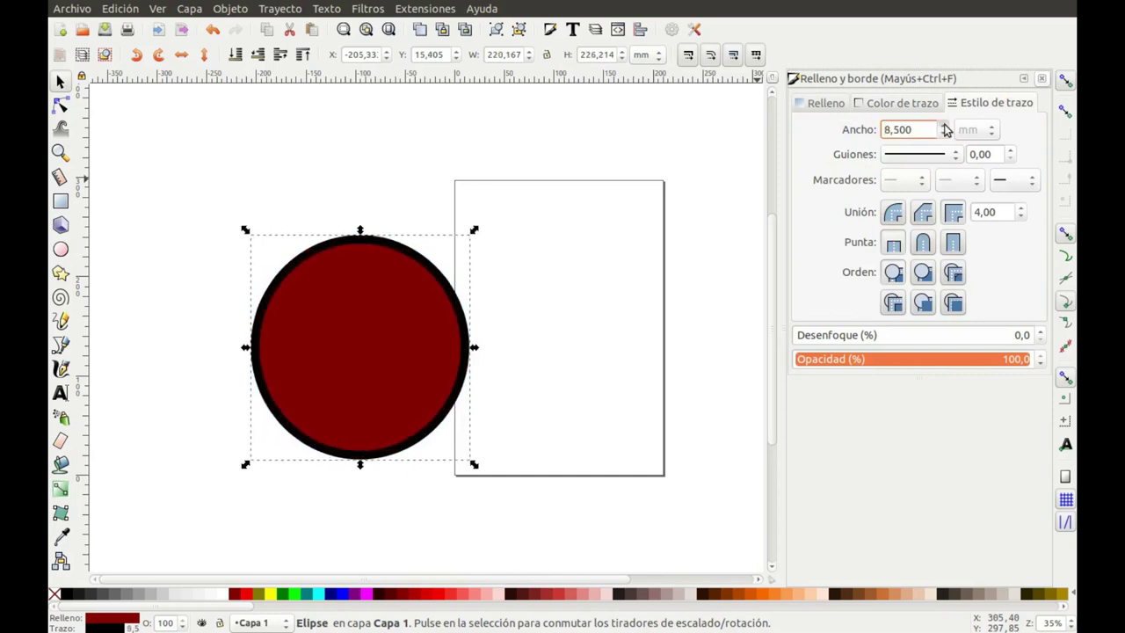
{"action": "left_click", "coordinate": [873, 103]}
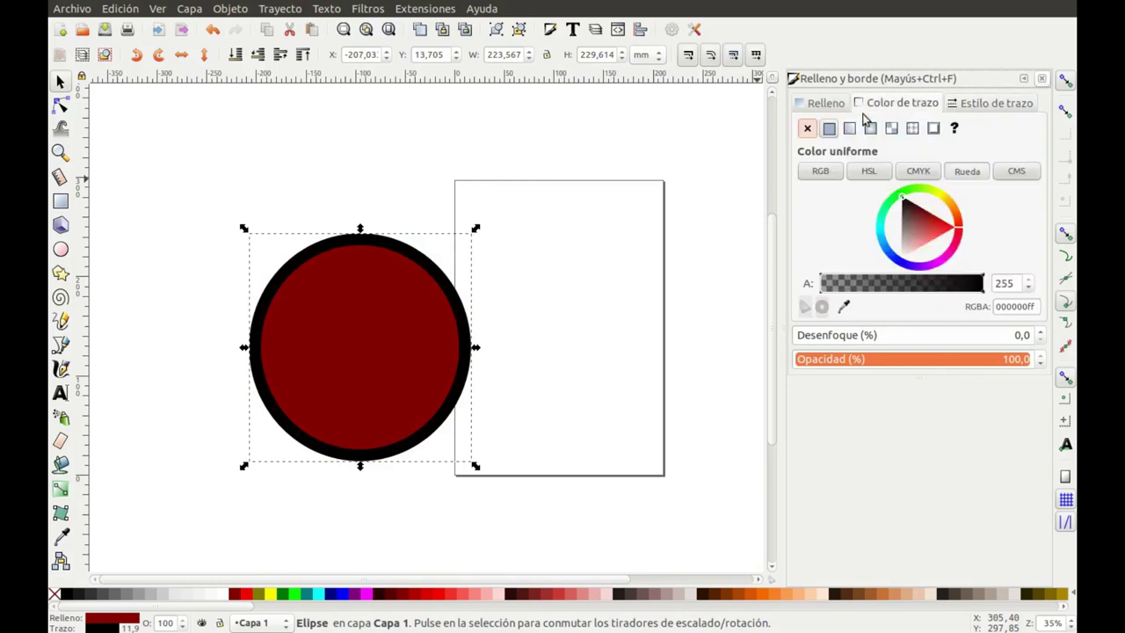
{"action": "left_click", "coordinate": [807, 128]}
{"action": "left_click", "coordinate": [824, 104]}
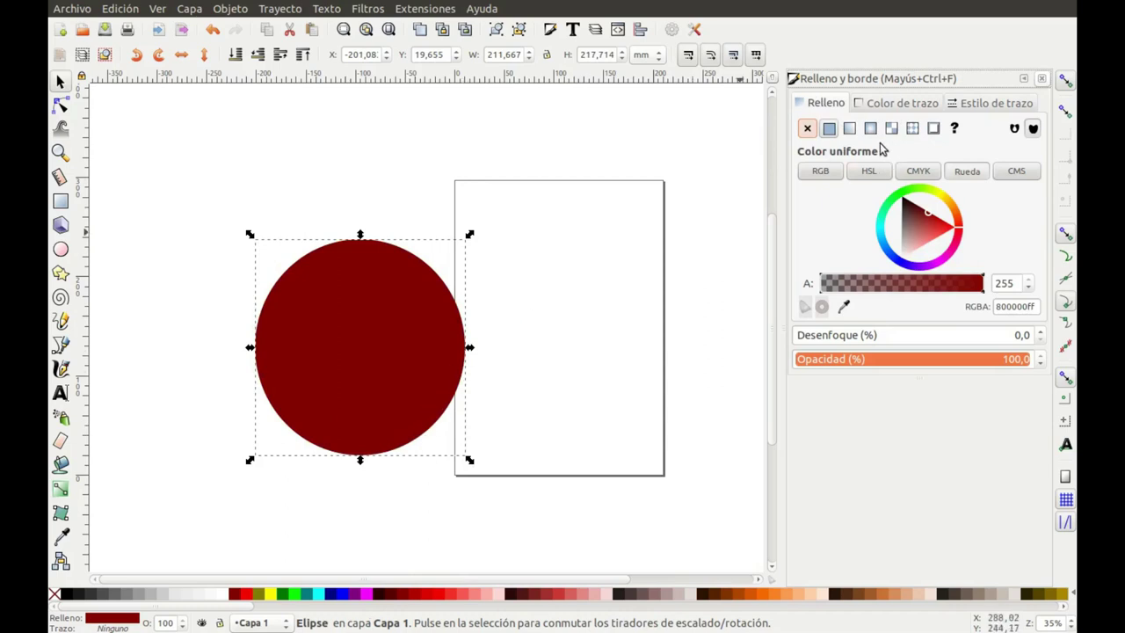
Recolour the circle's fill dark grey and convert it to a radial gradient.
{"action": "left_click", "coordinate": [884, 246]}
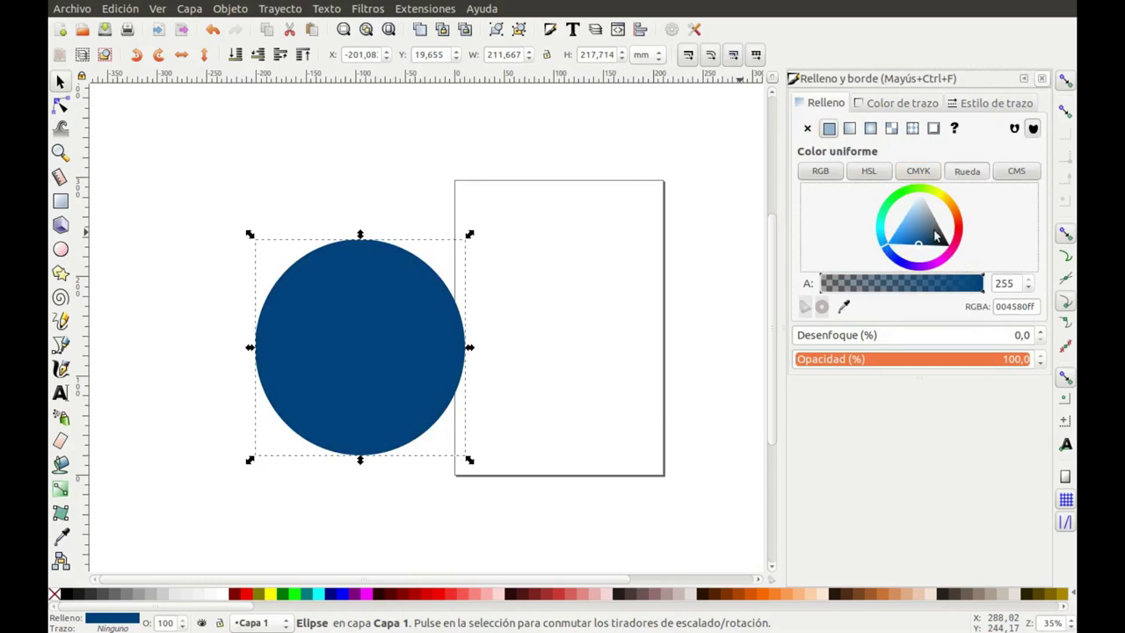
{"action": "left_click_drag", "start_coordinate": [937, 236], "coordinate": [937, 229]}
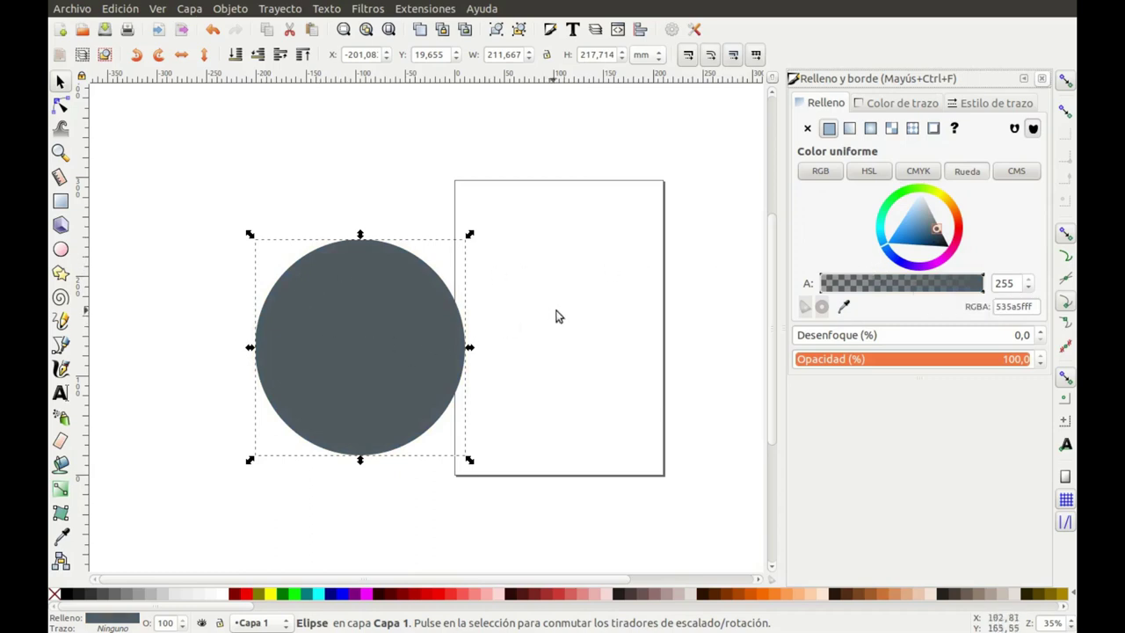
{"action": "left_click", "coordinate": [870, 129]}
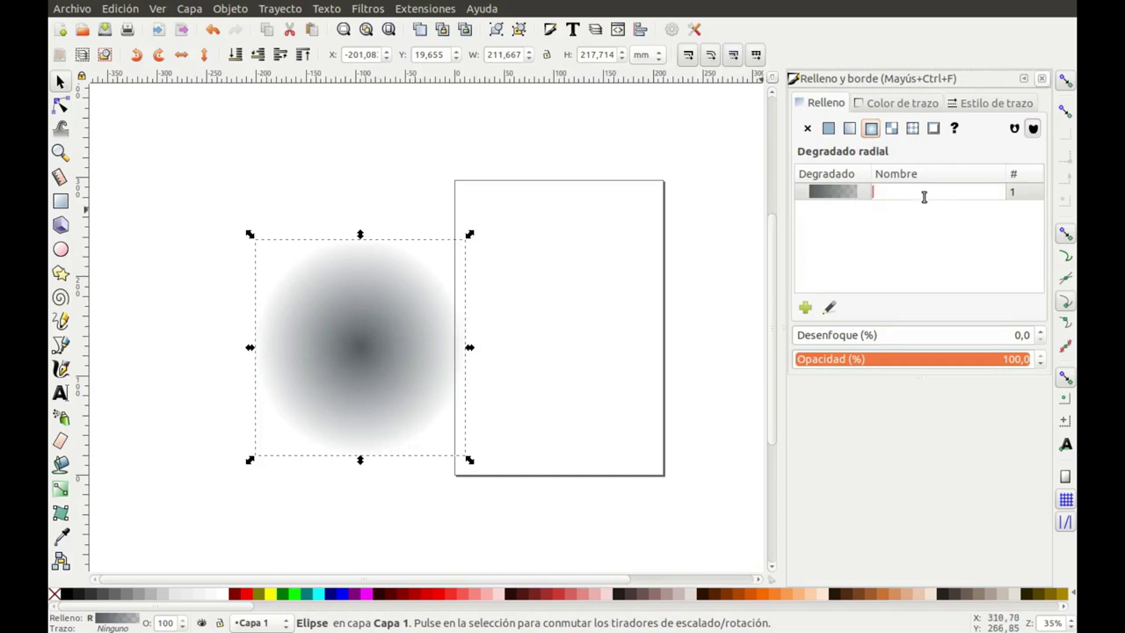
{"action": "type", "text": "861"}
Raise the outer gradient stop's alpha to 255, making it opaque grey 535a5fff.
{"action": "left_click", "coordinate": [830, 308]}
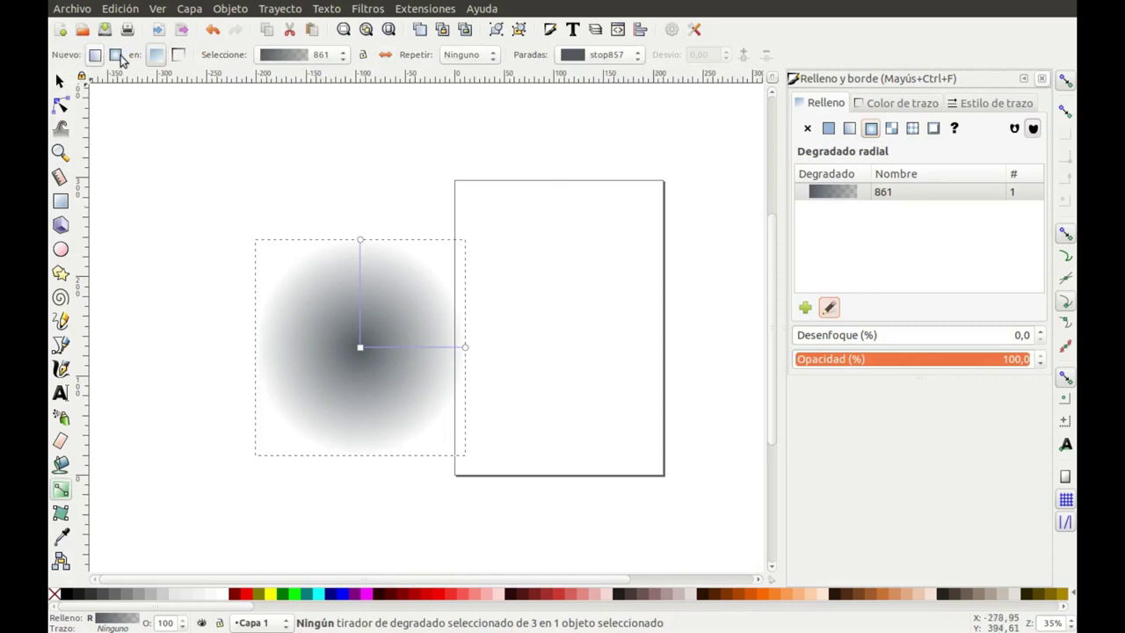
{"action": "left_click", "coordinate": [639, 59]}
{"action": "left_click", "coordinate": [639, 58]}
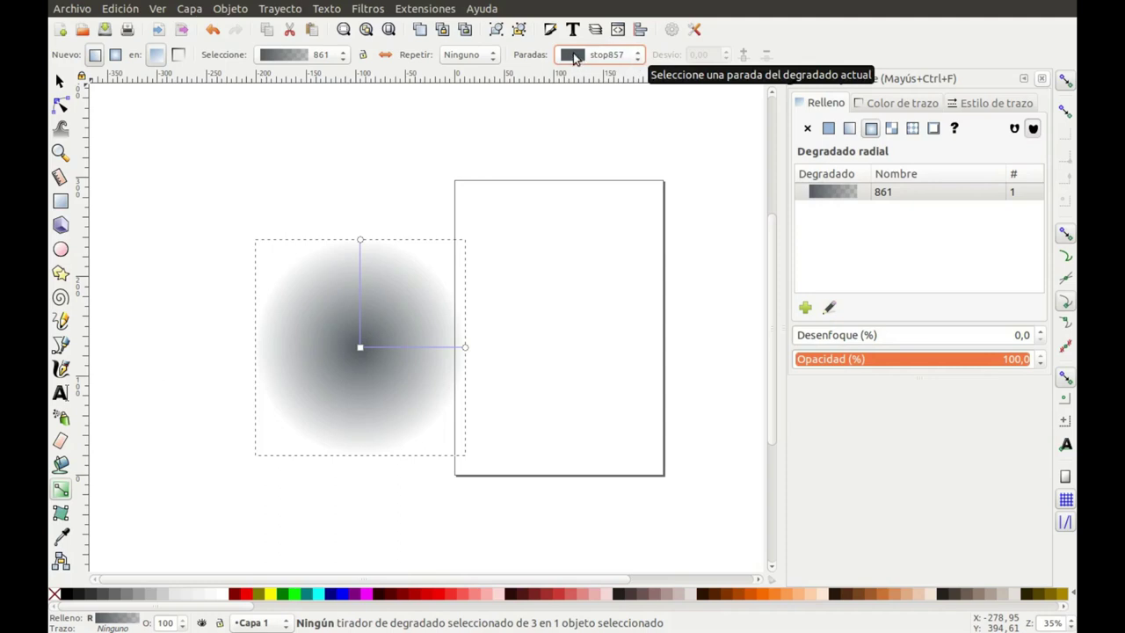
{"action": "left_click", "coordinate": [363, 346]}
{"action": "left_click", "coordinate": [637, 54]}
{"action": "left_click", "coordinate": [625, 77]}
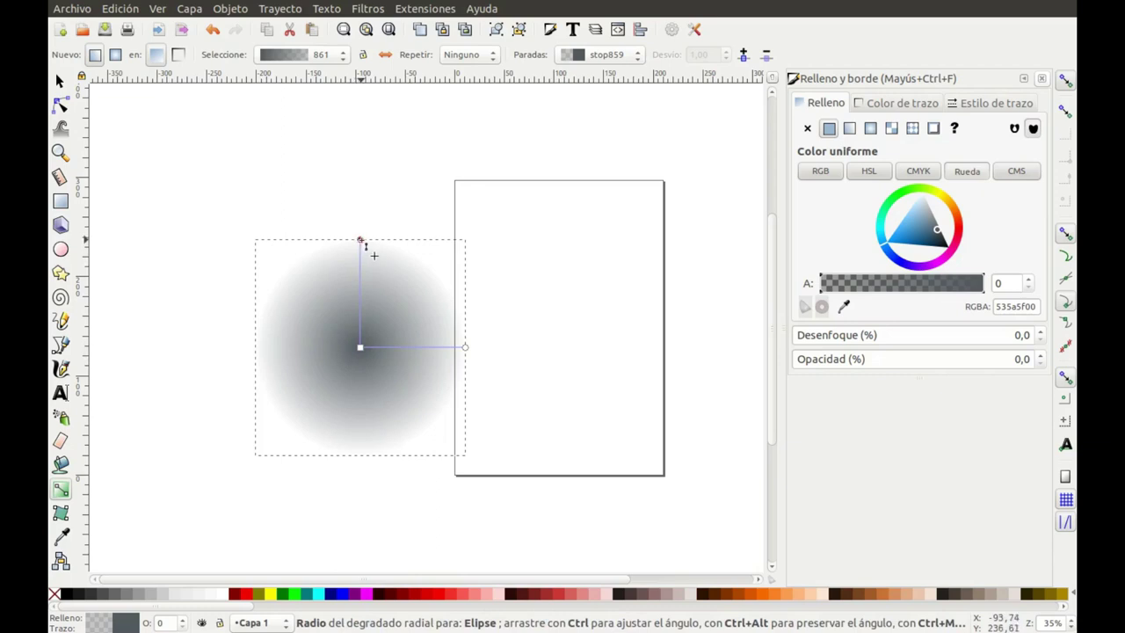
{"action": "left_click", "coordinate": [360, 239]}
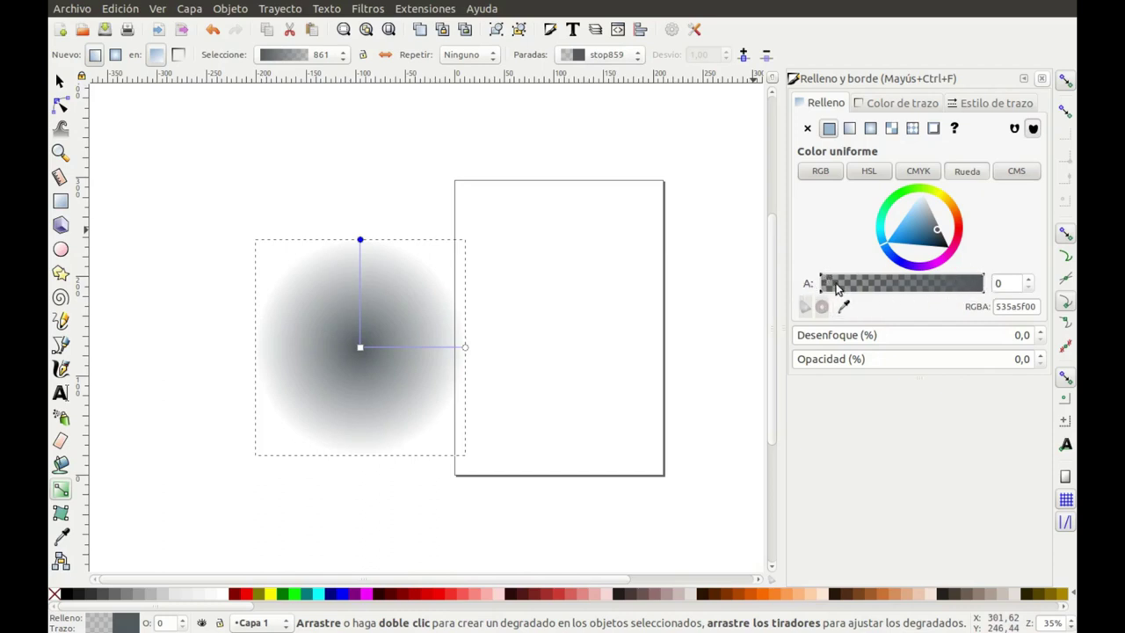
{"action": "left_click_drag", "start_coordinate": [821, 293], "coordinate": [990, 288]}
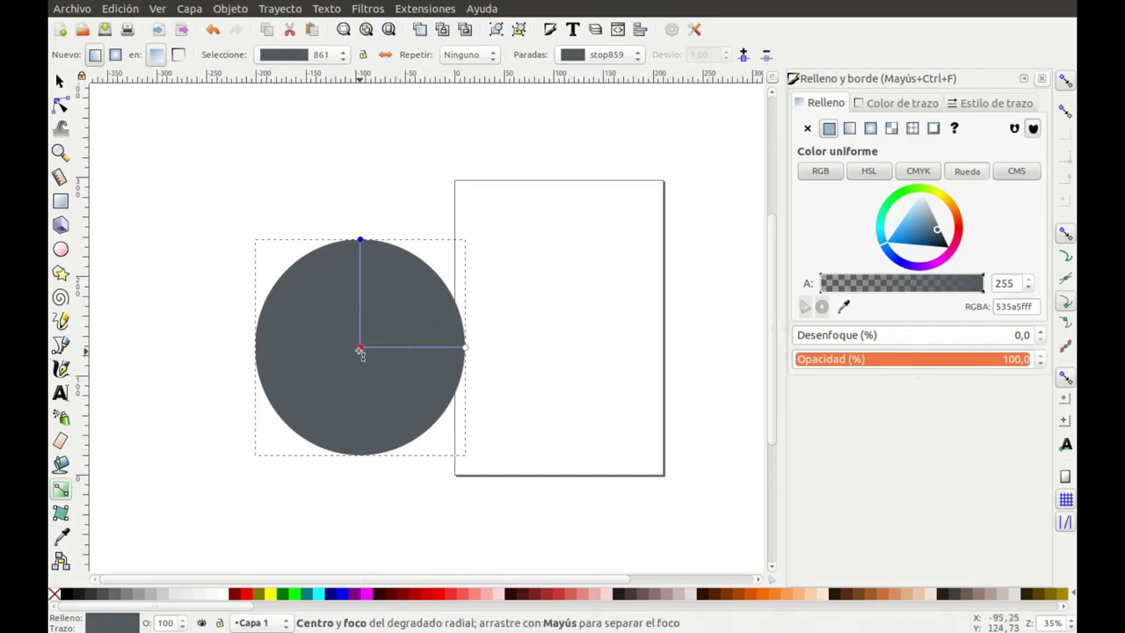
Lighten the gradient's centre stop, stop857, to near-white.
{"action": "left_click", "coordinate": [639, 55]}
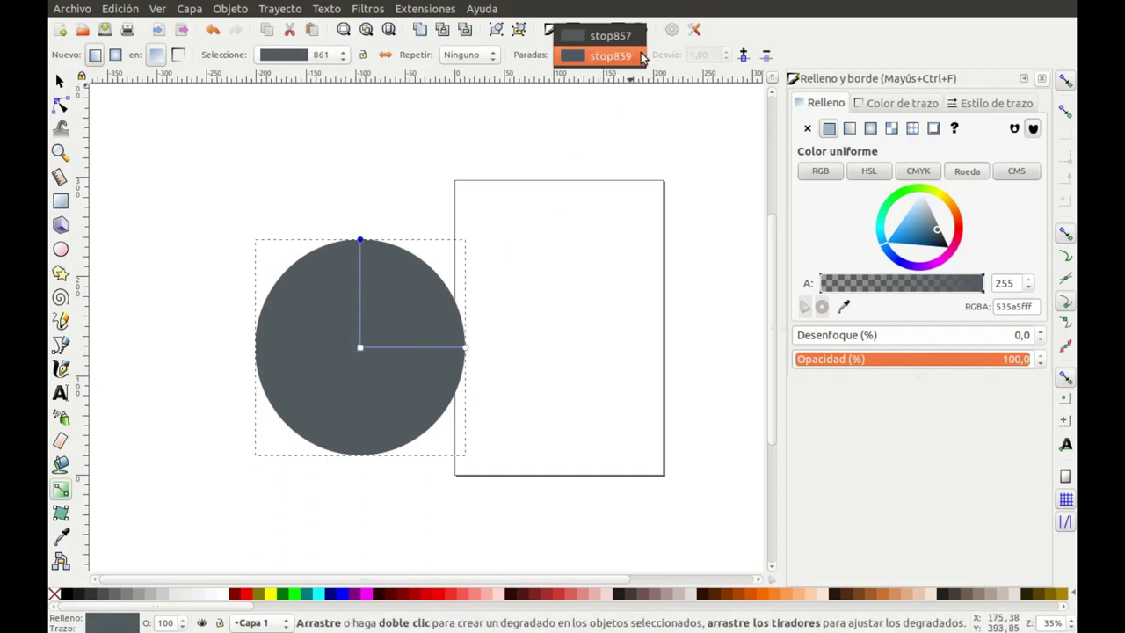
{"action": "left_click", "coordinate": [618, 39]}
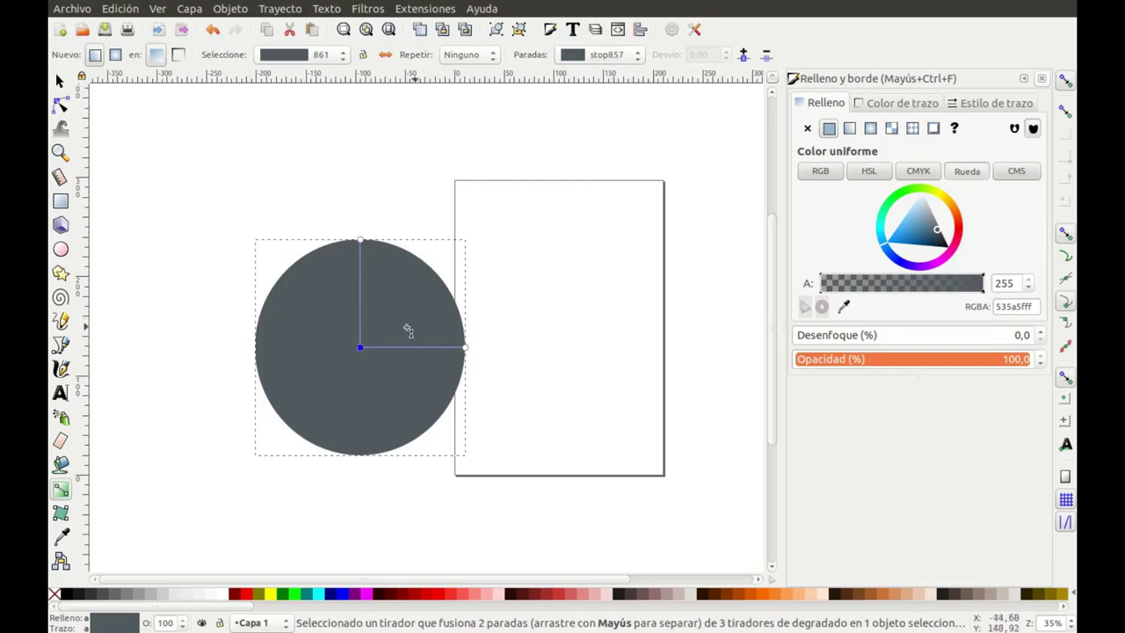
{"action": "left_click_drag", "start_coordinate": [921, 210], "coordinate": [923, 196]}
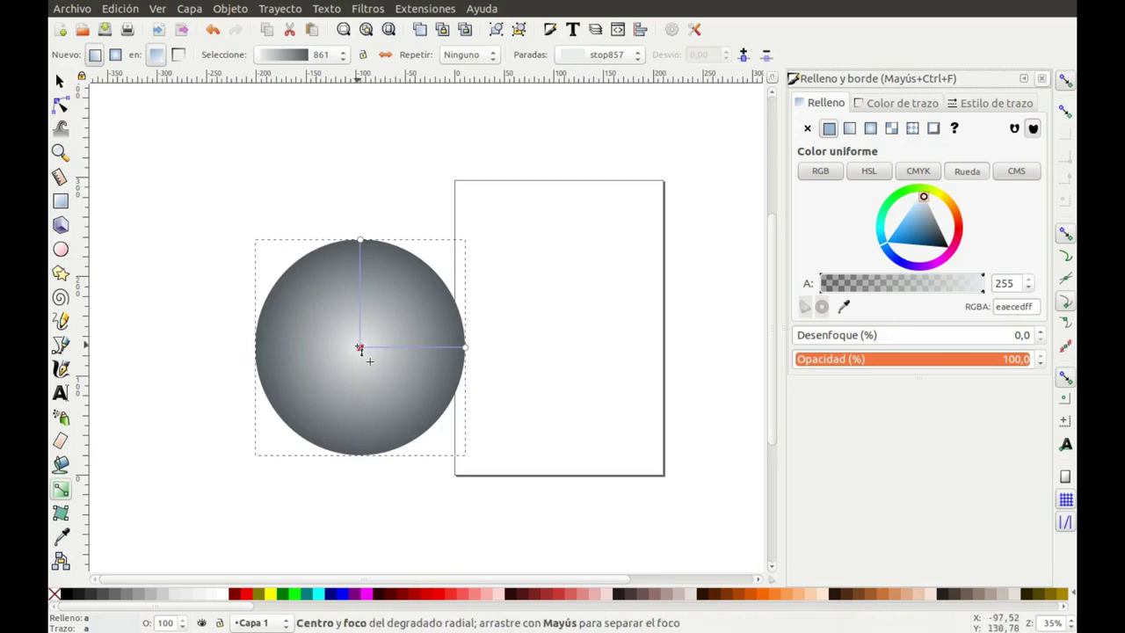
Move the gradient highlight up-left and stretch its radius to the circle's edge.
{"action": "left_click_drag", "start_coordinate": [360, 347], "coordinate": [325, 287]}
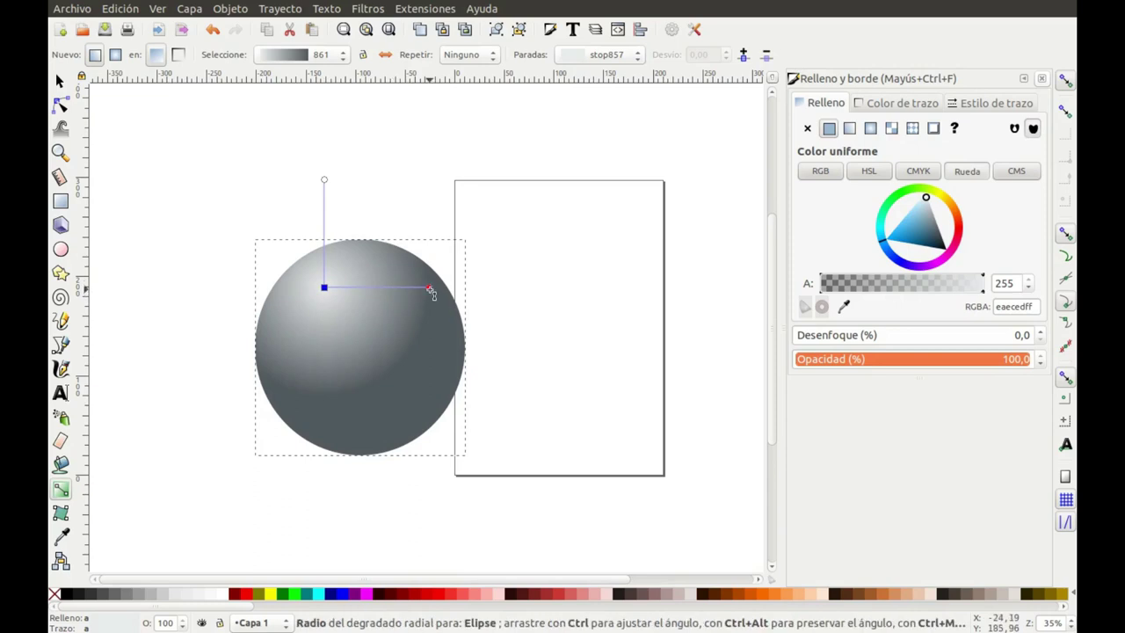
{"action": "left_click_drag", "start_coordinate": [430, 289], "coordinate": [460, 287]}
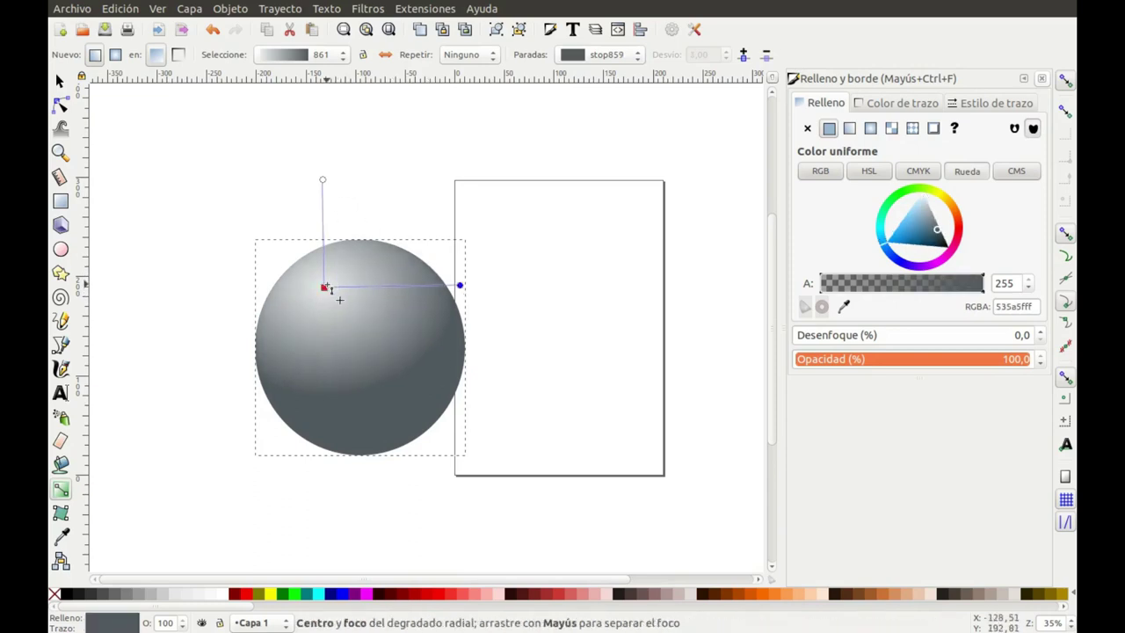
{"action": "left_click_drag", "start_coordinate": [324, 289], "coordinate": [319, 288]}
{"action": "left_click", "coordinate": [454, 286]}
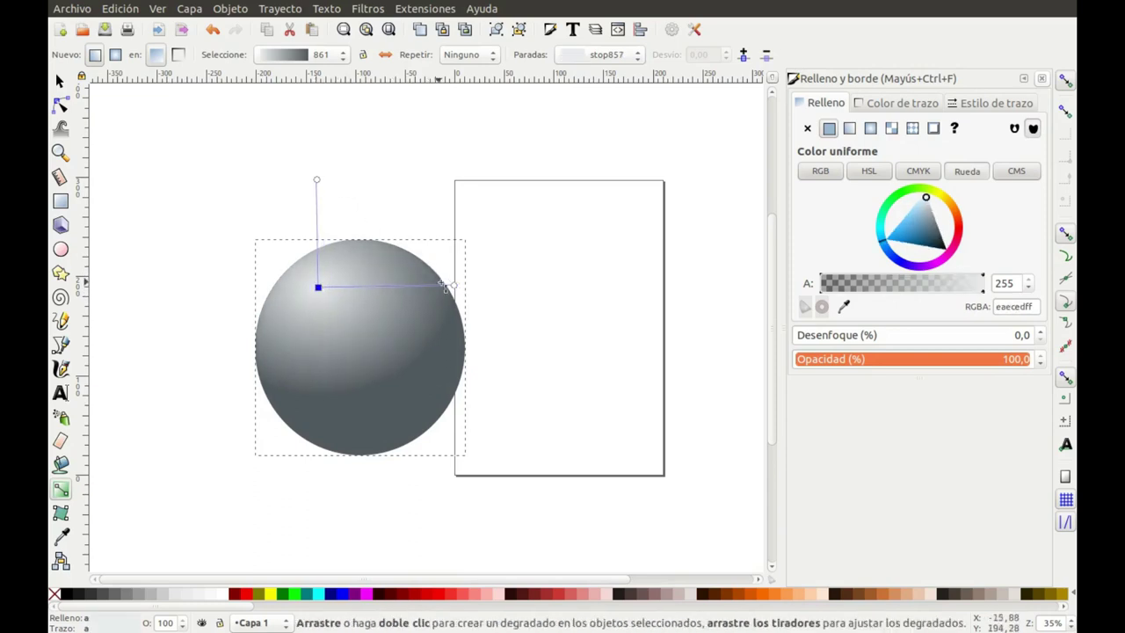
{"action": "left_click", "coordinate": [456, 286]}
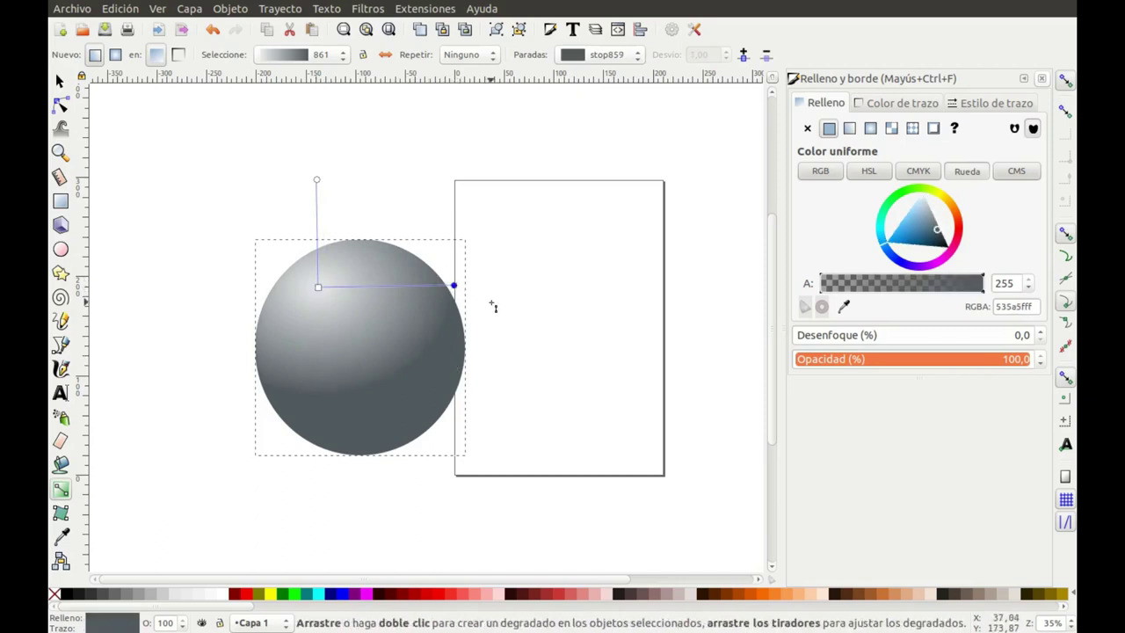
{"action": "left_click", "coordinate": [58, 83]}
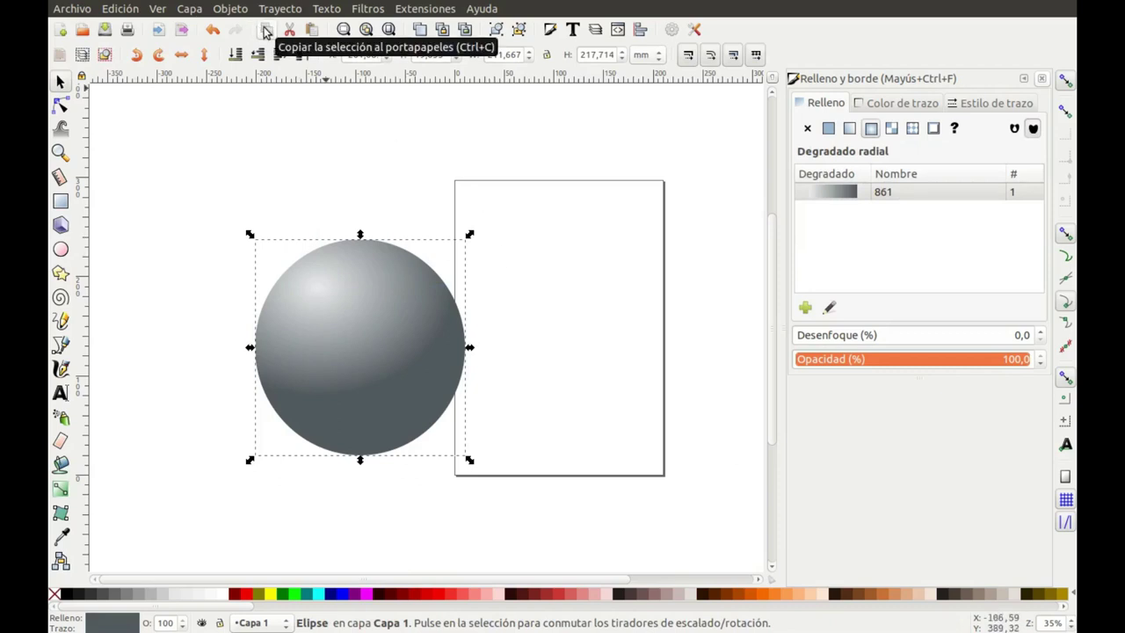
Paste a black copy of the sphere behind it and move it downward.
{"action": "left_click", "coordinate": [313, 33]}
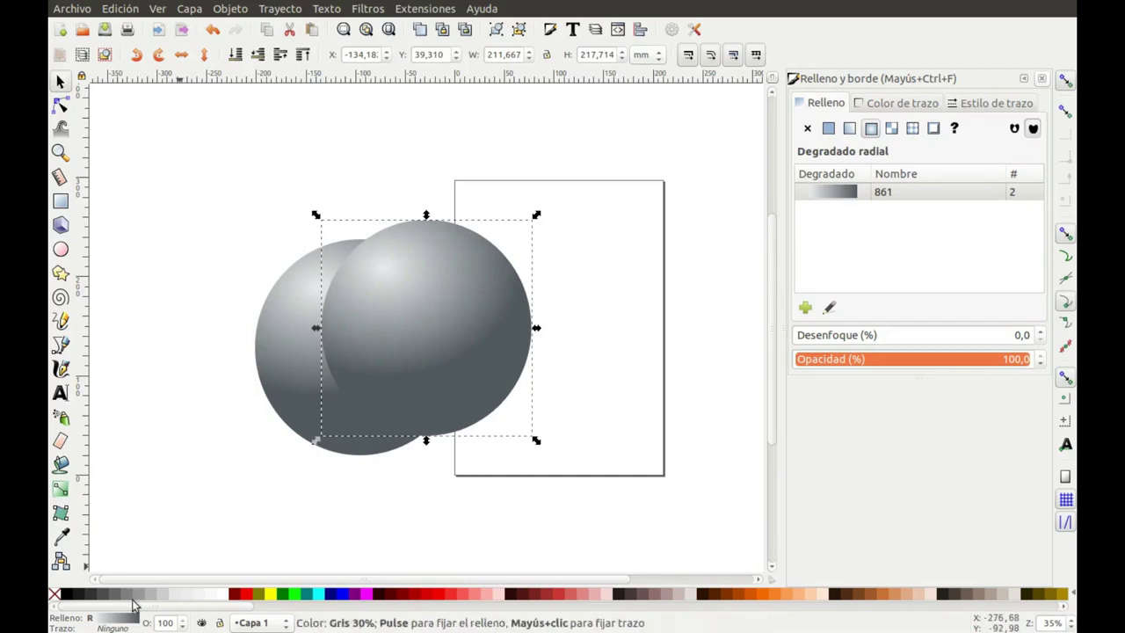
{"action": "left_click", "coordinate": [67, 598]}
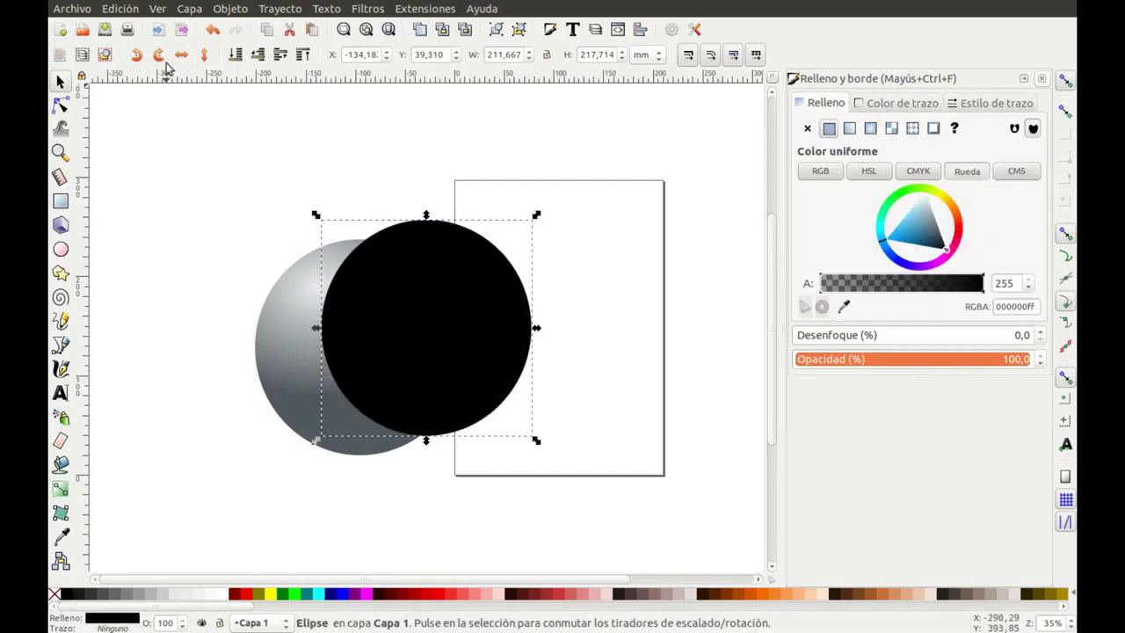
{"action": "left_click", "coordinate": [235, 54]}
{"action": "left_click_drag", "start_coordinate": [506, 307], "coordinate": [488, 396]}
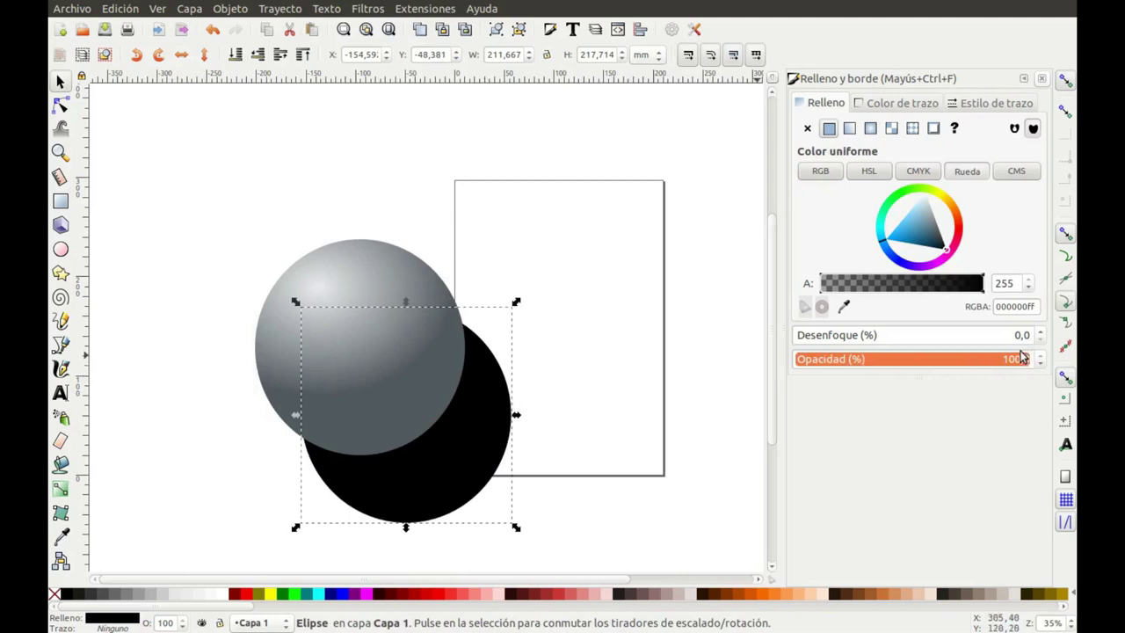
Set the shadow to 63% opacity and 3% blur, nudge it left, then deselect.
{"action": "left_click_drag", "start_coordinate": [1022, 359], "coordinate": [945, 361]}
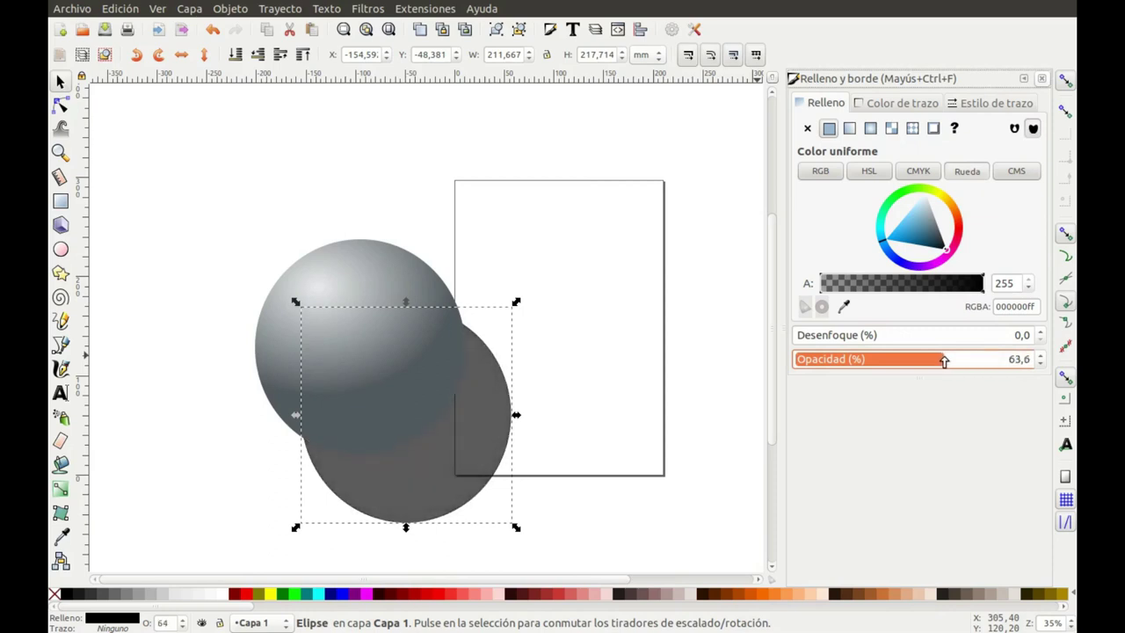
{"action": "left_click", "coordinate": [1041, 332]}
{"action": "left_click_drag", "start_coordinate": [415, 492], "coordinate": [390, 497]}
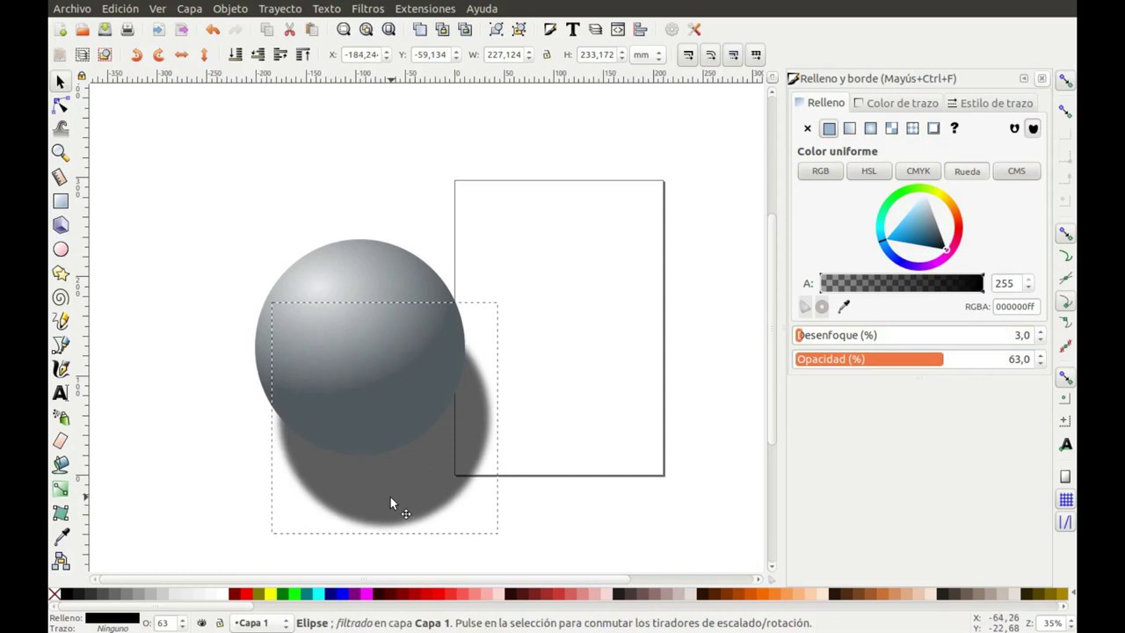
{"action": "left_click", "coordinate": [373, 186]}
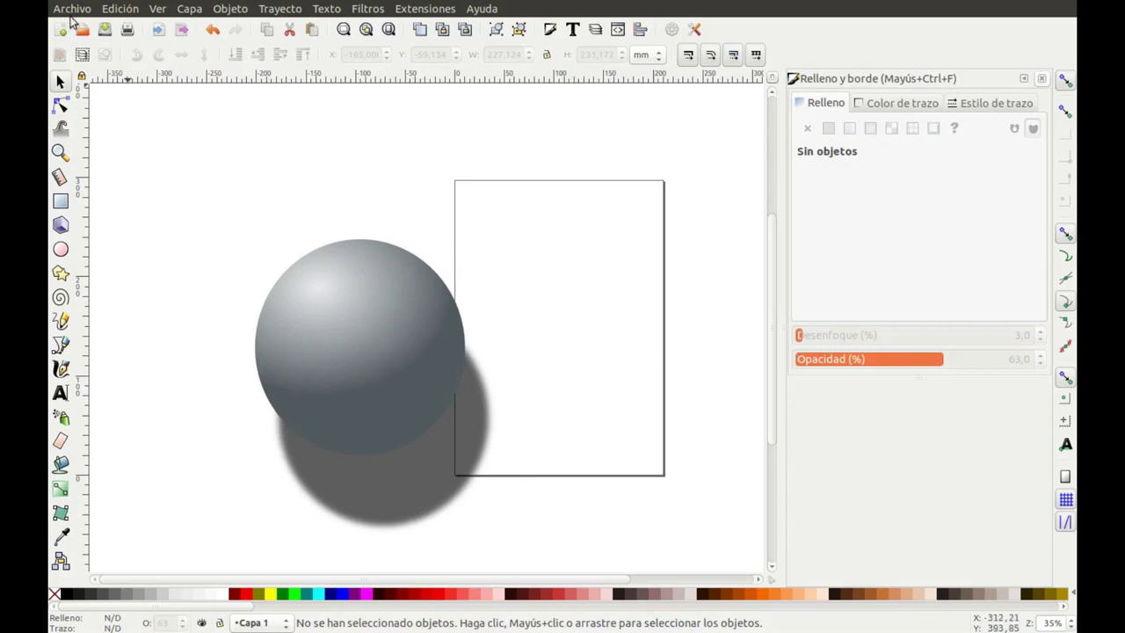
Resize the page to the drawing using Document Properties' Resize page to drawing or selection.
{"action": "left_click", "coordinate": [68, 11]}
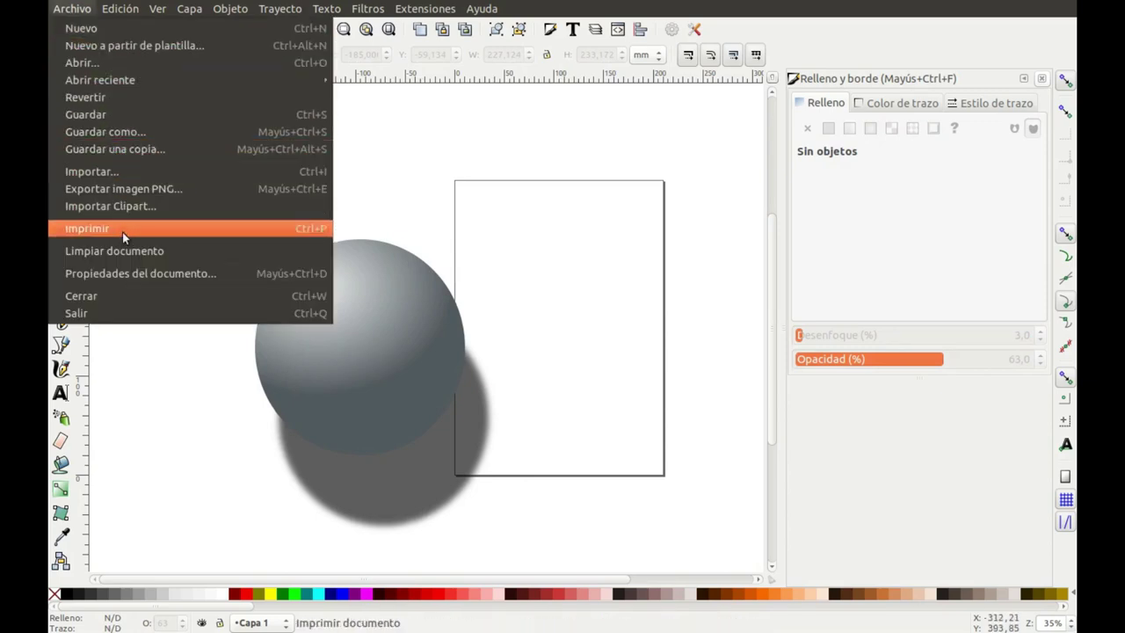
{"action": "left_click", "coordinate": [136, 273]}
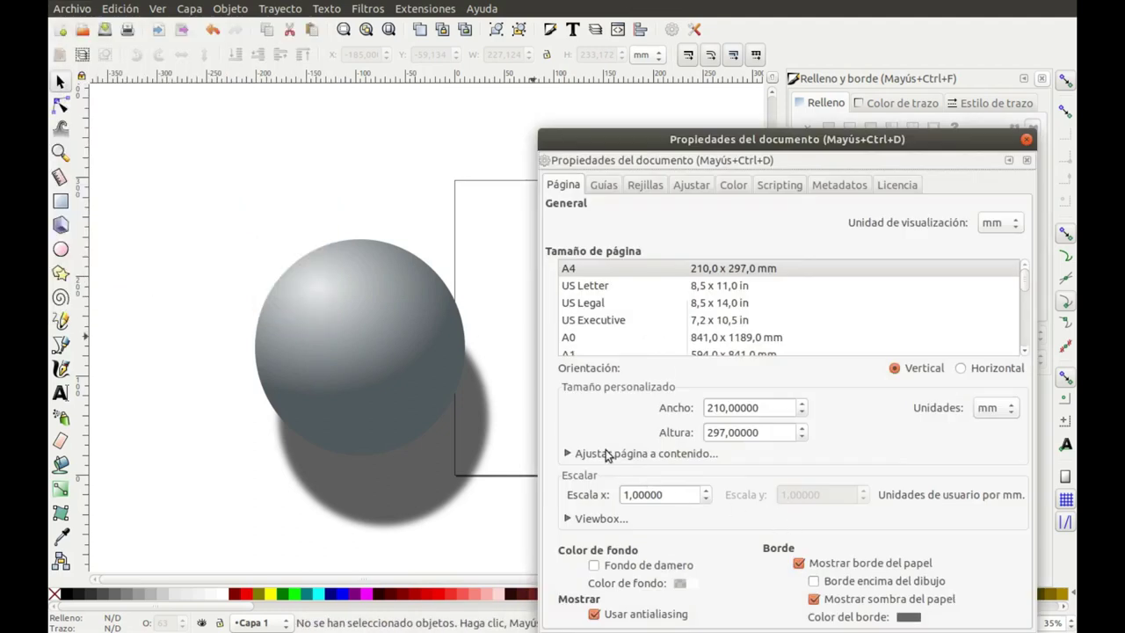
{"action": "left_click", "coordinate": [615, 454]}
{"action": "left_click", "coordinate": [769, 450]}
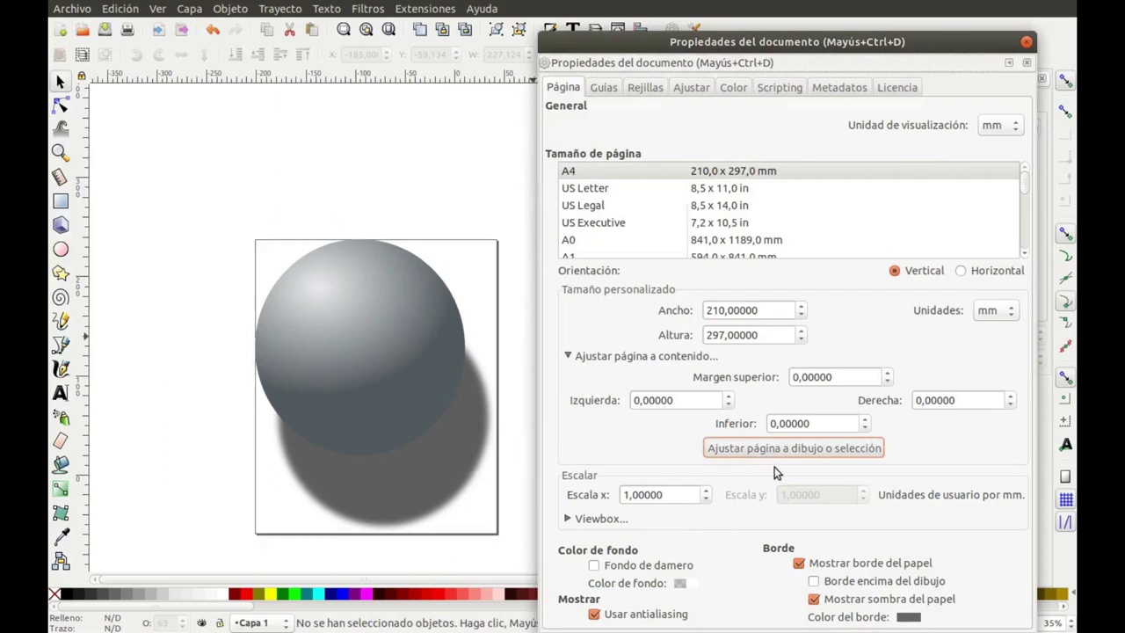
{"action": "left_click", "coordinate": [1026, 42]}
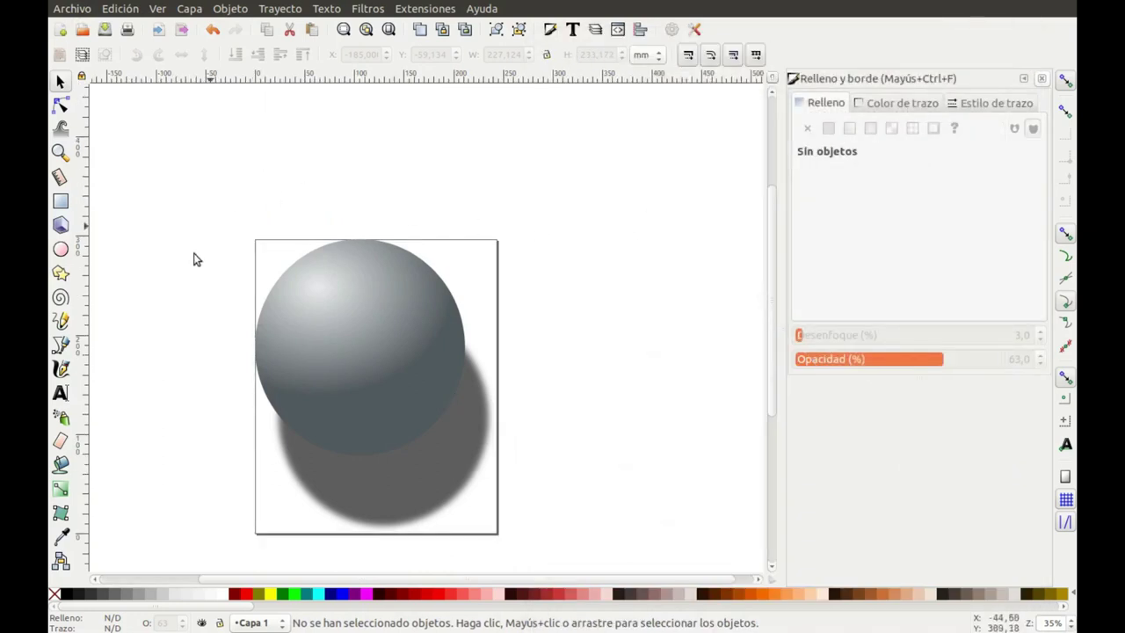